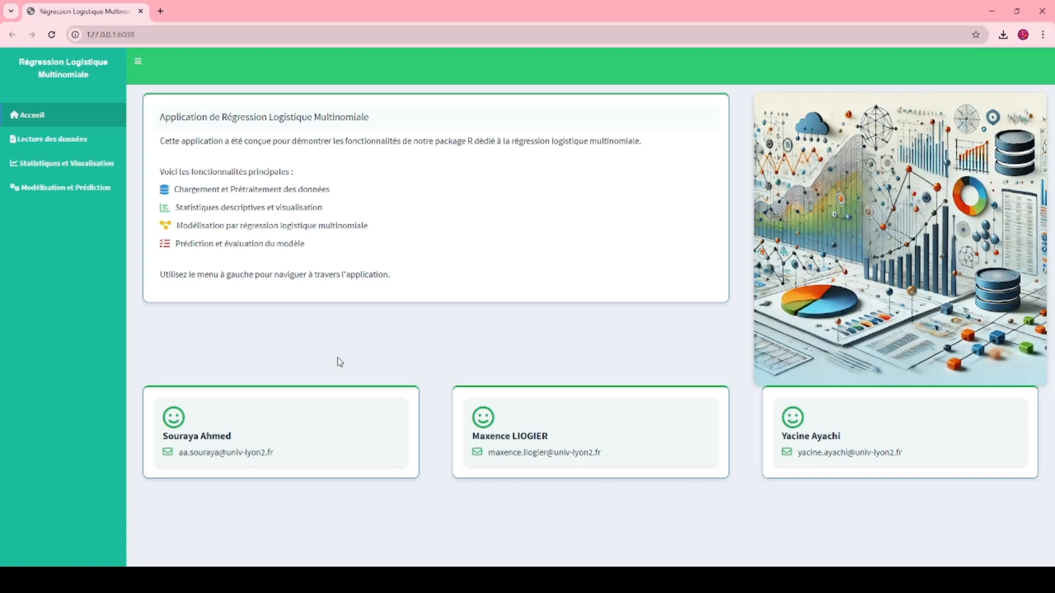
Import iris.csv into the data reading section, using the first row as header and a comma separator, and load its preview
{"action": "left_click", "coordinate": [53, 143]}
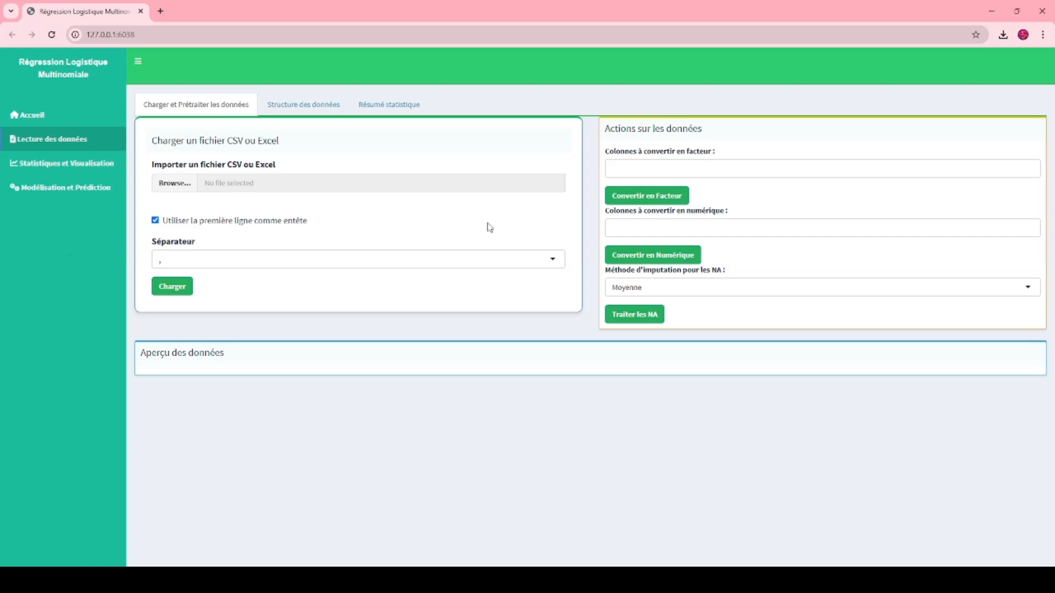
{"action": "left_click", "coordinate": [187, 186]}
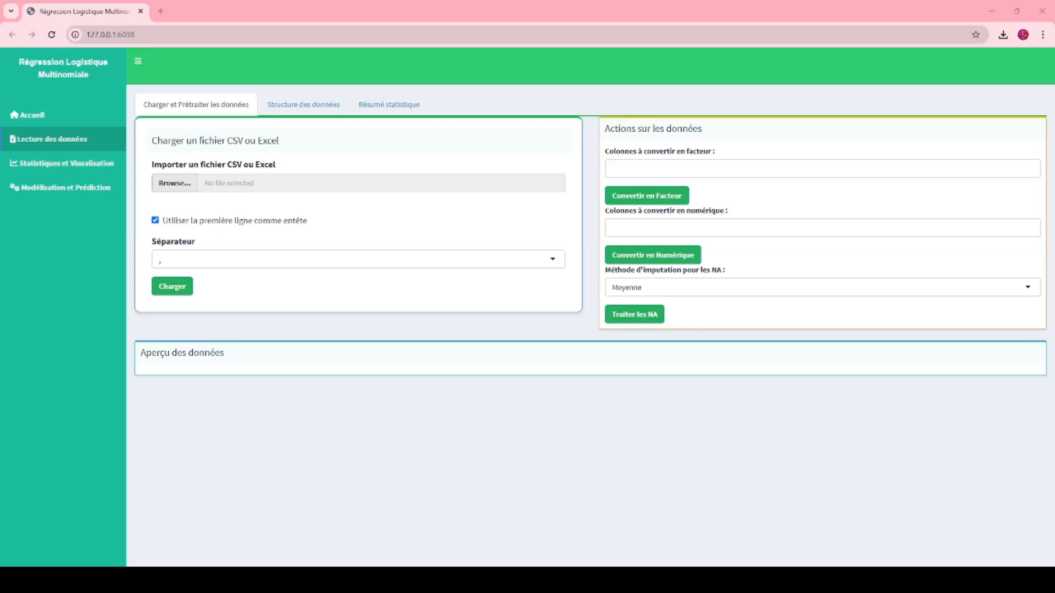
{"action": "double_click", "coordinate": [133, 96]}
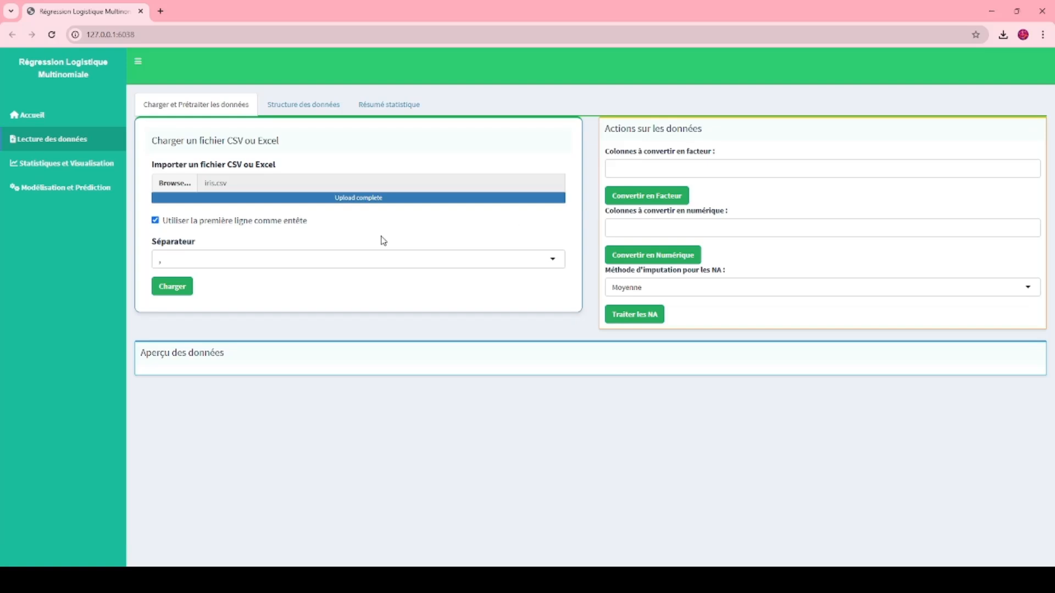
{"action": "left_click", "coordinate": [172, 287]}
{"action": "scroll", "coordinate": [221, 287], "scroll_direction": "down", "scroll_amount": 2}
{"action": "scroll", "coordinate": [218, 285], "scroll_direction": "up", "scroll_amount": 2}
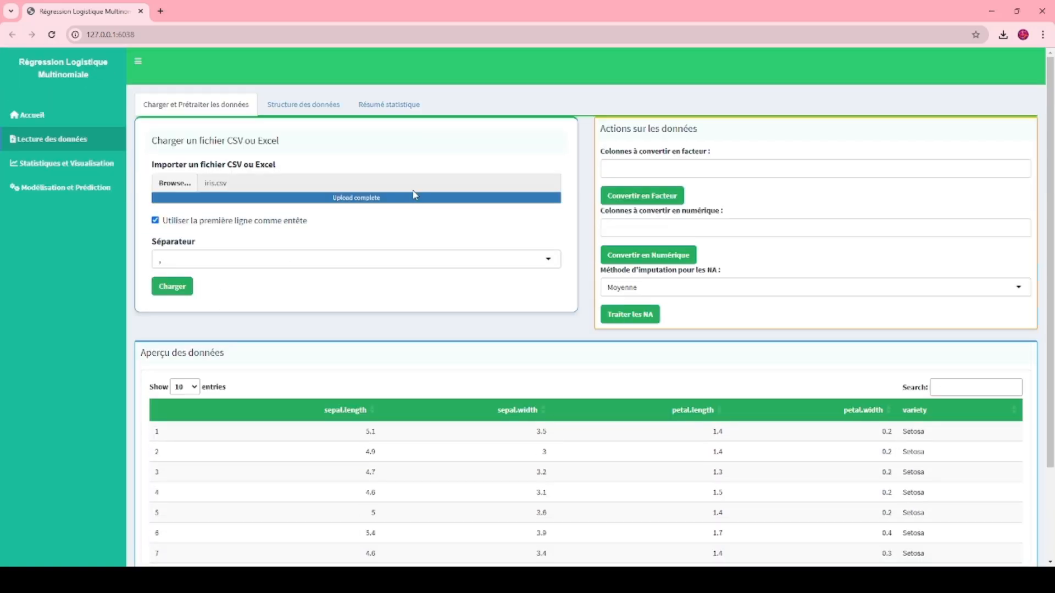
Inspect the structure of the loaded dataset, checking the data type of the variety column
{"action": "left_click", "coordinate": [313, 109]}
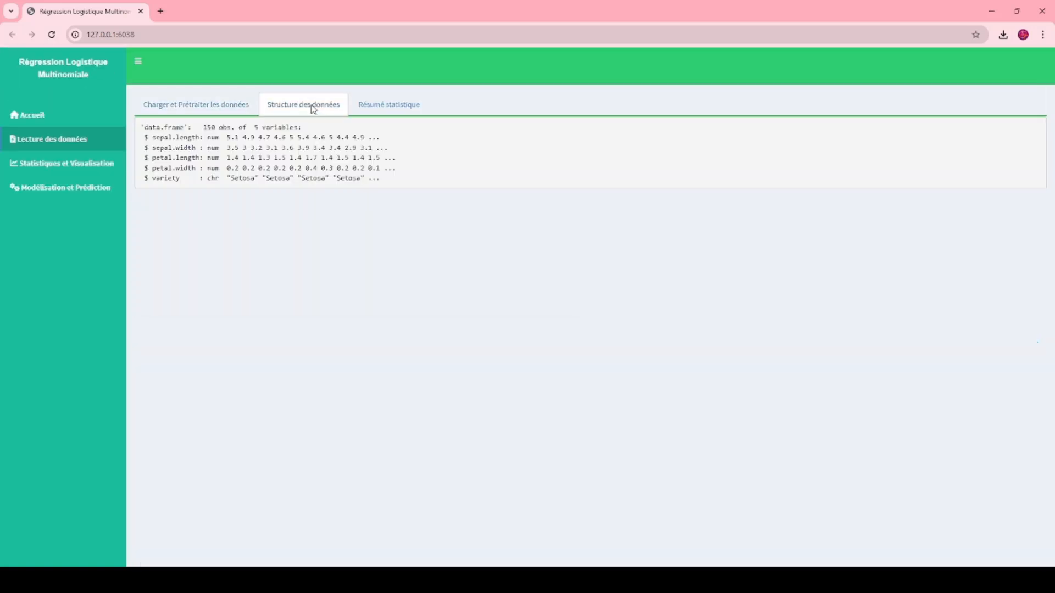
{"action": "left_click_drag", "start_coordinate": [185, 179], "coordinate": [160, 180]}
{"action": "double_click", "coordinate": [213, 178]}
Convert the variety column to a factor in the data preprocessing section
{"action": "left_click", "coordinate": [219, 105]}
{"action": "left_click", "coordinate": [671, 173]}
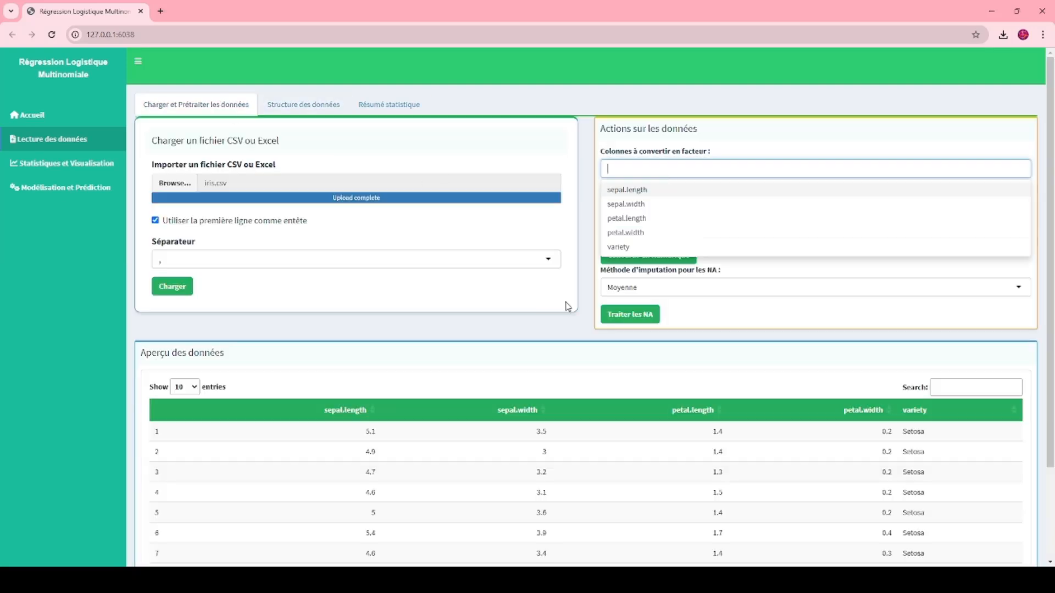
{"action": "left_click", "coordinate": [612, 248]}
{"action": "left_click", "coordinate": [611, 251]}
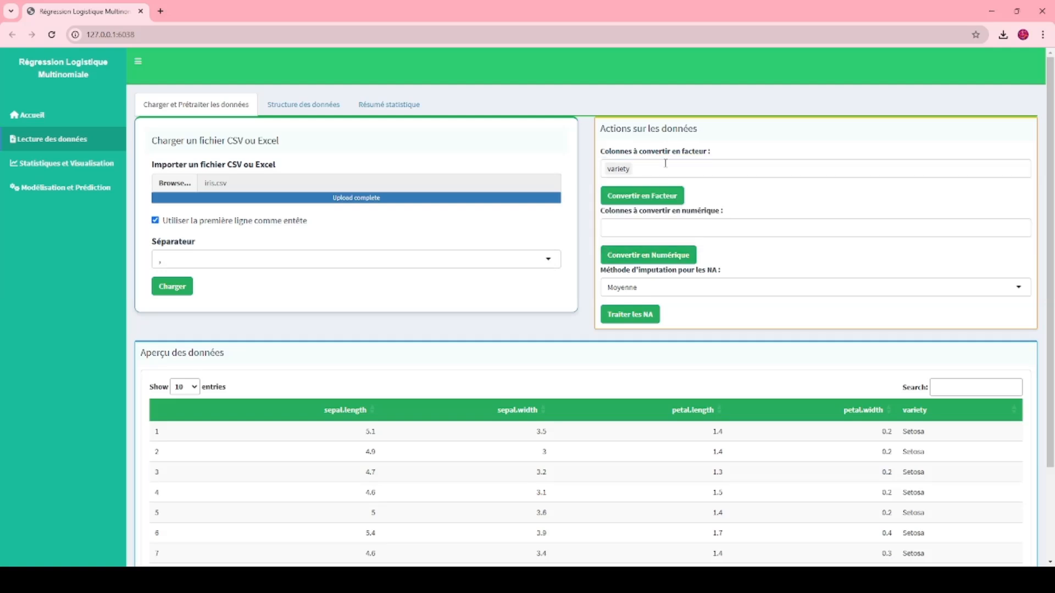
{"action": "left_click", "coordinate": [673, 196]}
Check the factor levels of variety in the data structure and view the dataset's statistical summary
{"action": "left_click", "coordinate": [315, 113]}
{"action": "left_click_drag", "start_coordinate": [242, 178], "coordinate": [388, 178]}
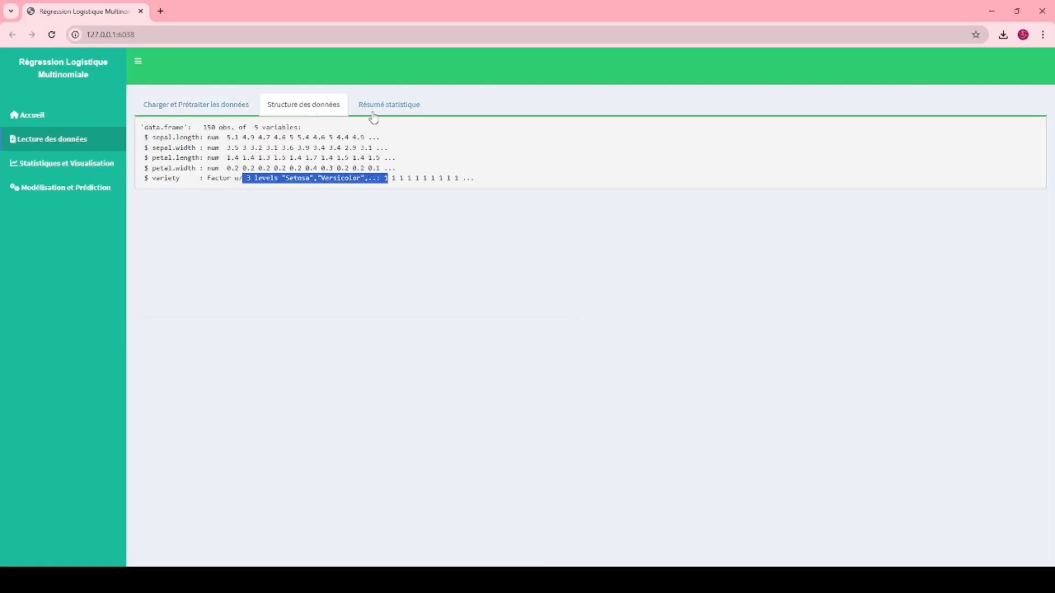
{"action": "left_click", "coordinate": [377, 111]}
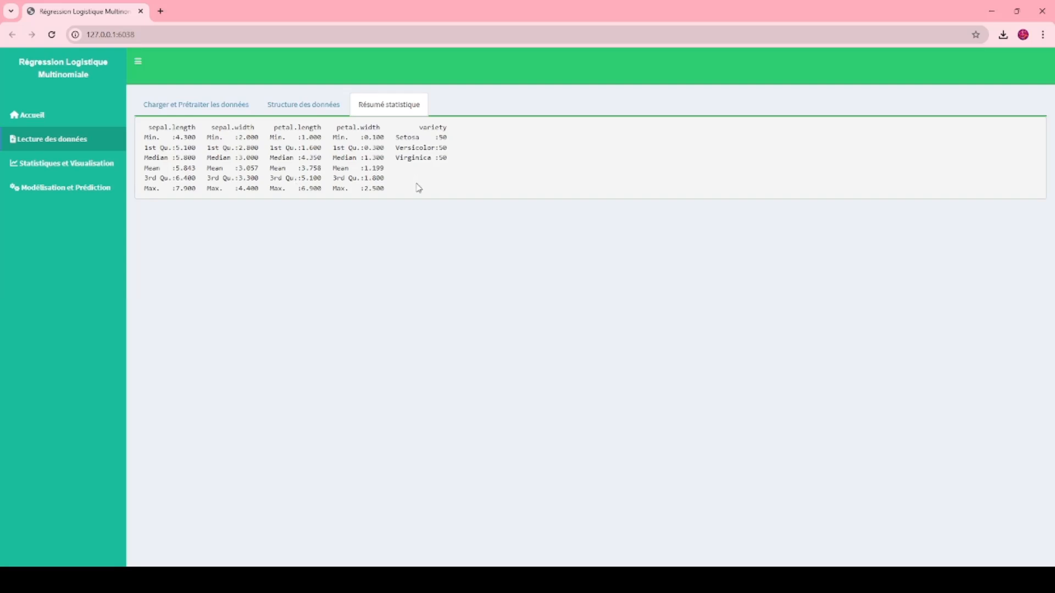
Display the distribution chart of the variety variable in the statistics and visualisation section
{"action": "left_click", "coordinate": [104, 173]}
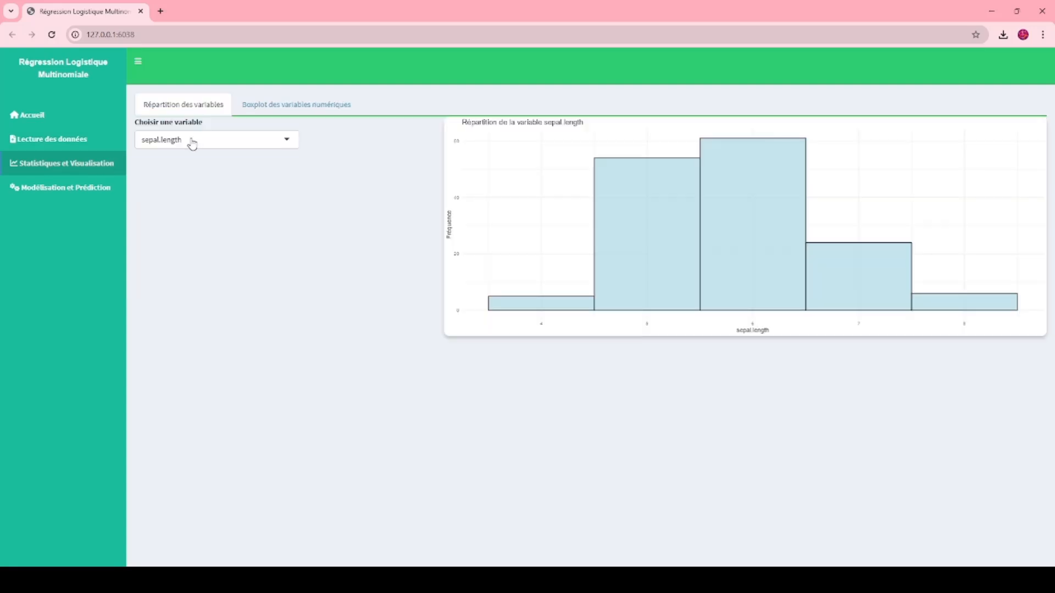
{"action": "left_click", "coordinate": [192, 144]}
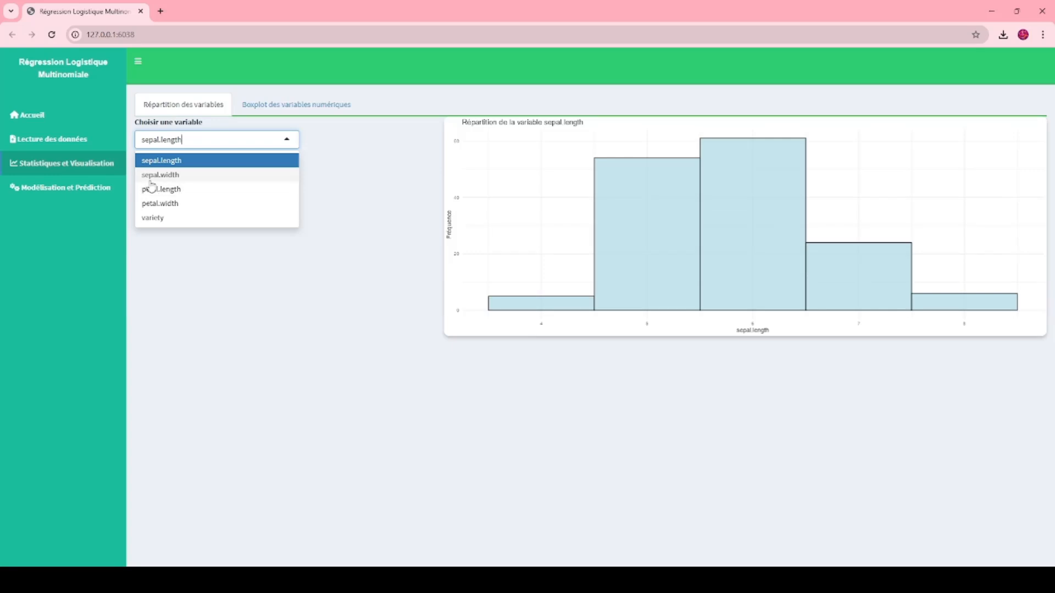
{"action": "left_click", "coordinate": [183, 225]}
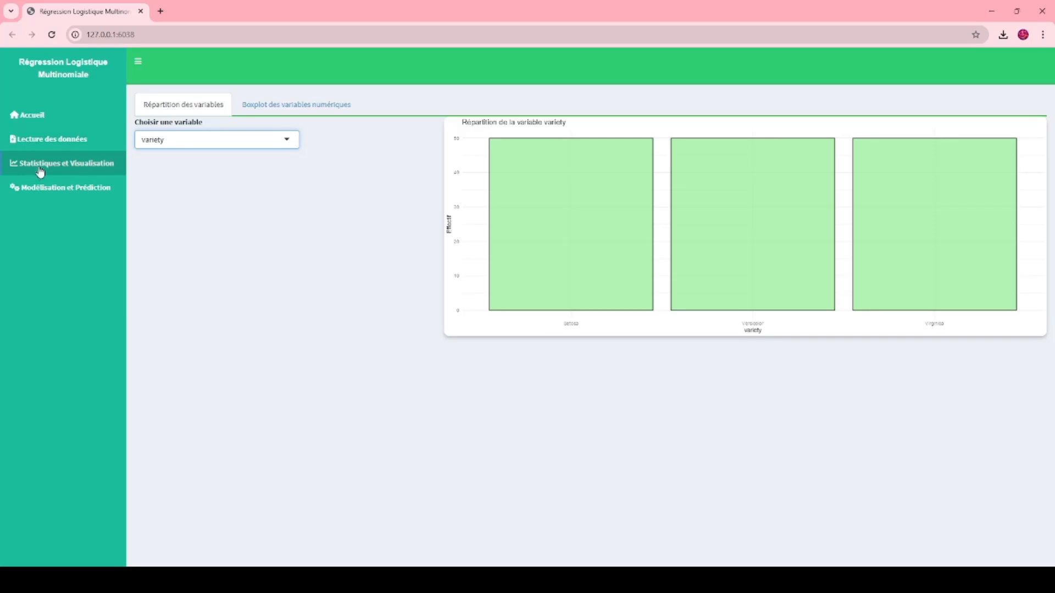
Set variety as the model's target variable and prepare the train/test split with 70% training data
{"action": "left_click", "coordinate": [42, 187]}
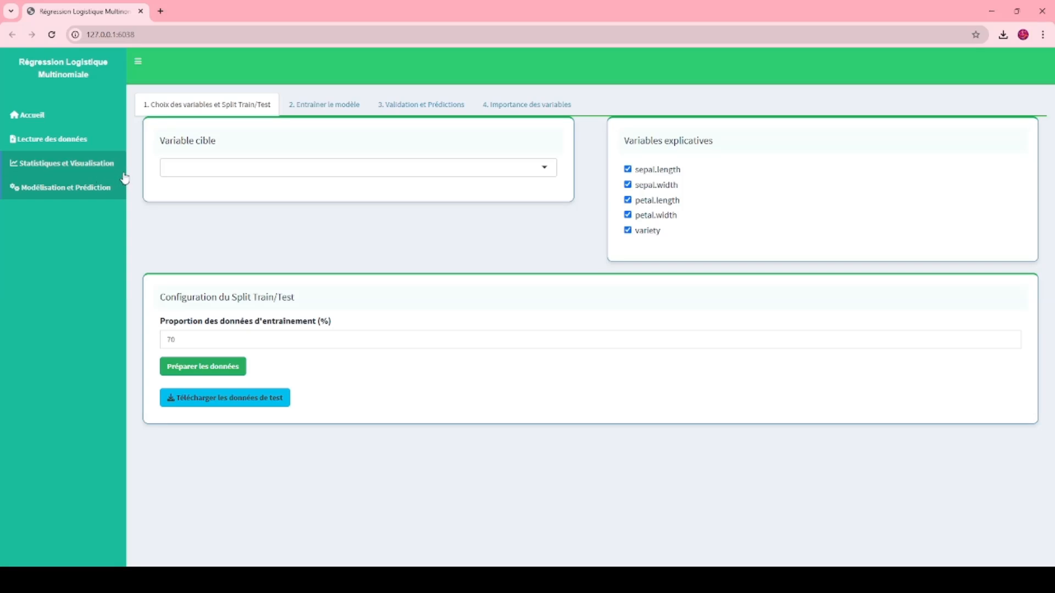
{"action": "left_click", "coordinate": [175, 168]}
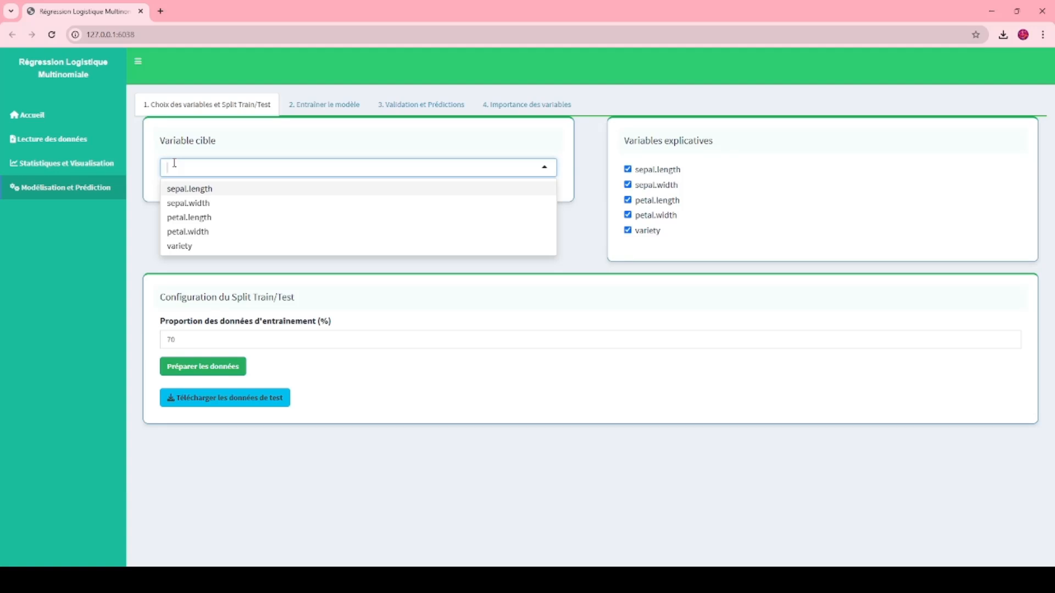
{"action": "left_click", "coordinate": [177, 246]}
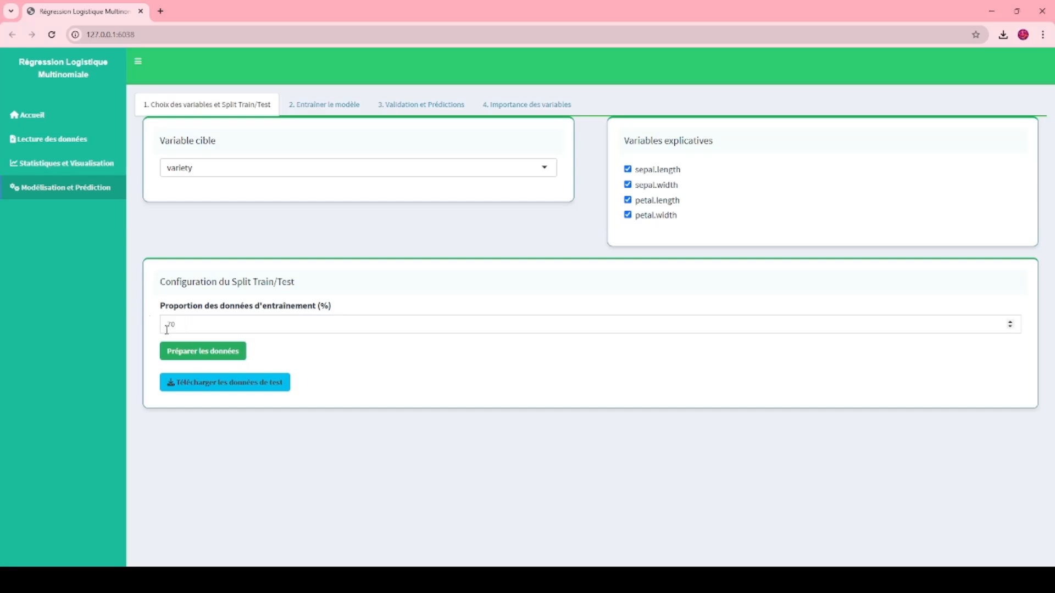
{"action": "left_click", "coordinate": [178, 352]}
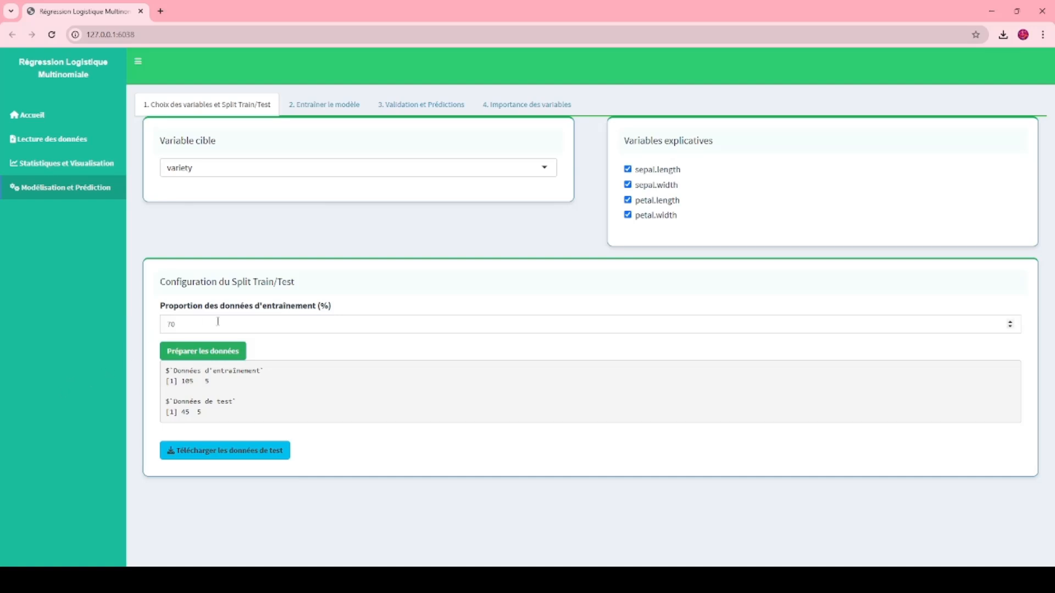
Train the model with the preset L1 (Lasso) hyperparameters and run predictions without importing a prediction file
{"action": "left_click", "coordinate": [322, 110]}
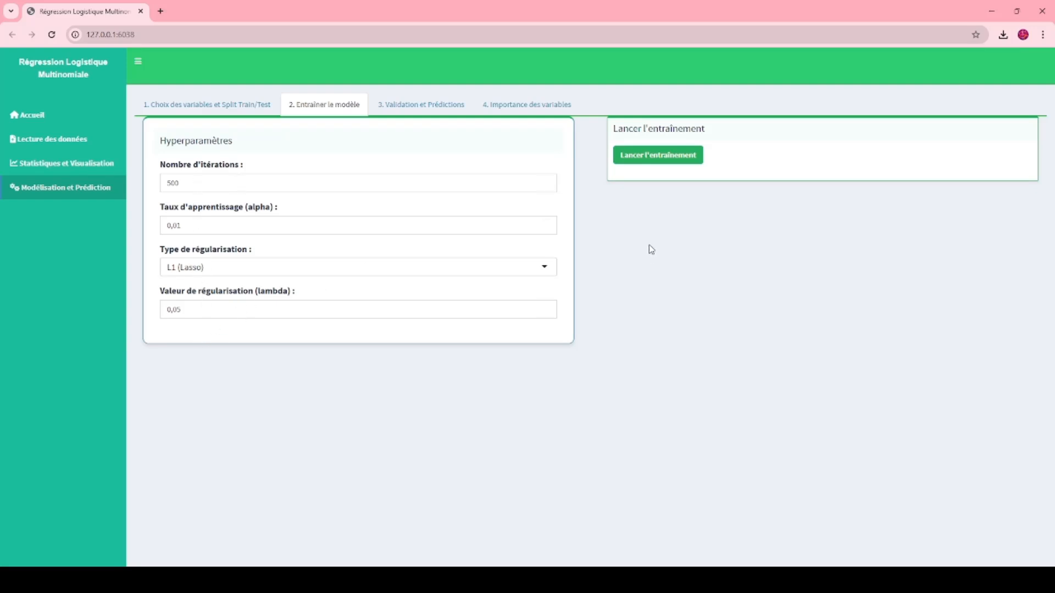
{"action": "left_click", "coordinate": [666, 165]}
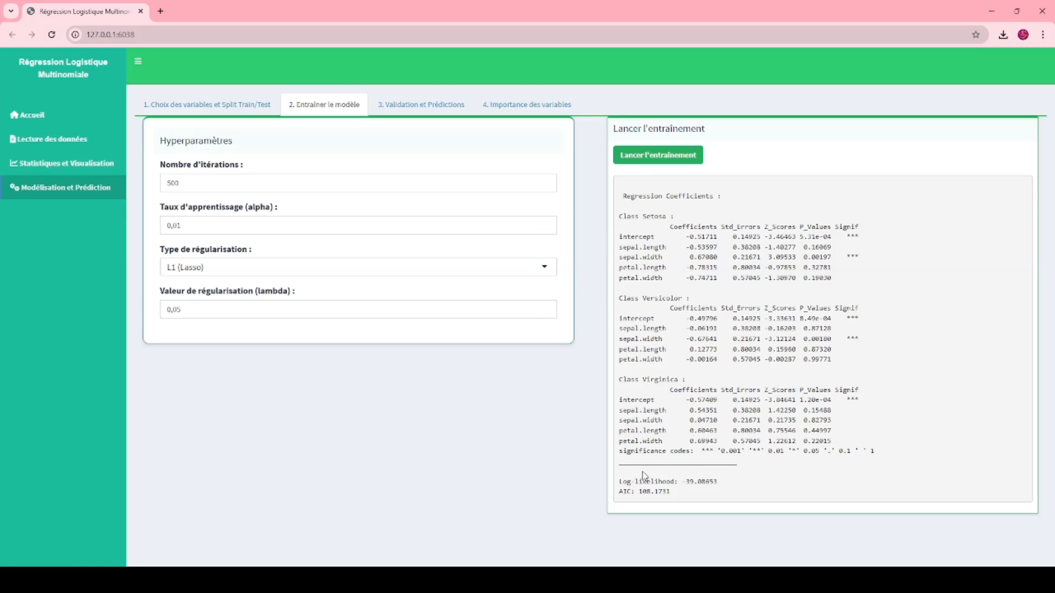
{"action": "left_click", "coordinate": [428, 100]}
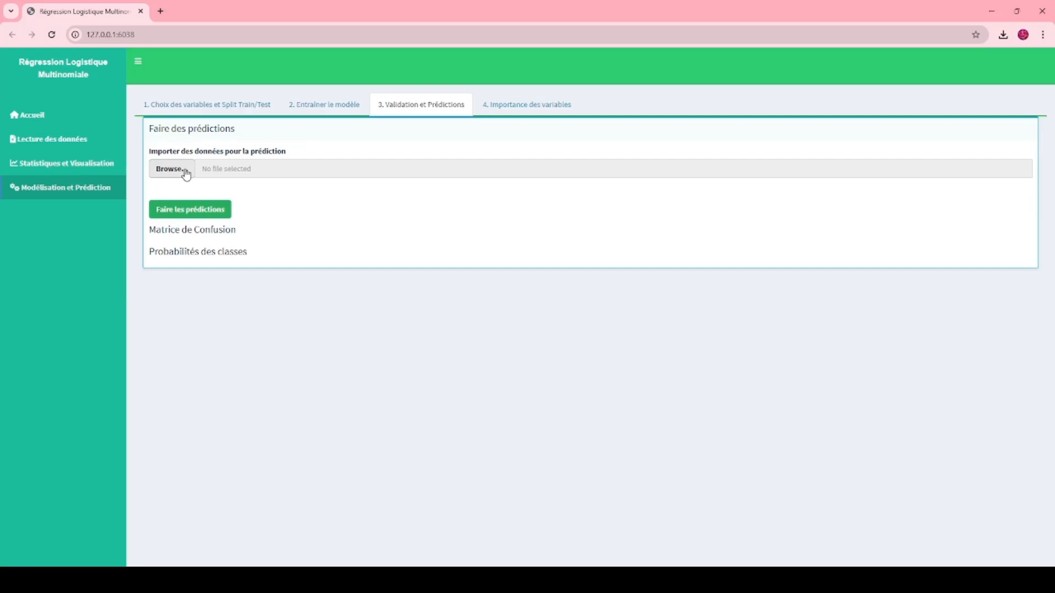
{"action": "left_click", "coordinate": [184, 211]}
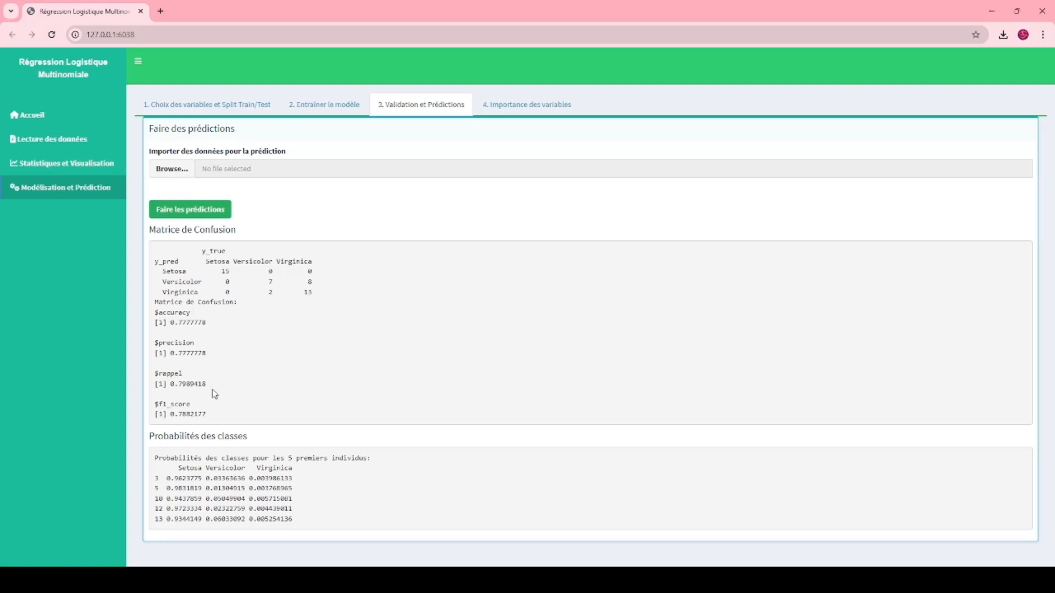
Review the prediction metrics and the variable importance chart, ending on the home page
{"action": "left_click_drag", "start_coordinate": [219, 409], "coordinate": [199, 354]}
{"action": "left_click", "coordinate": [217, 368]}
{"action": "left_click", "coordinate": [521, 106]}
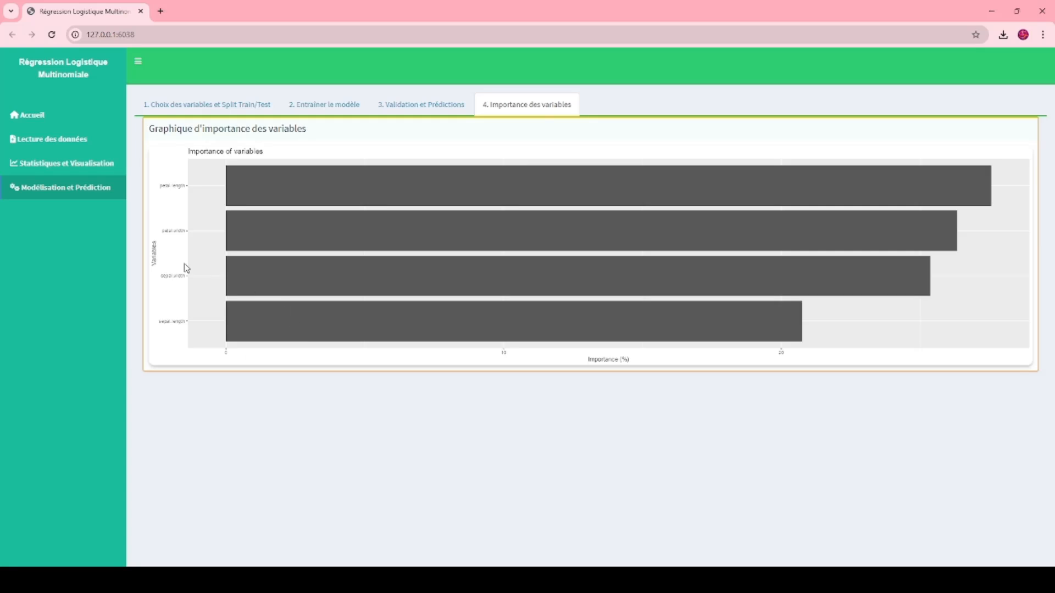
{"action": "left_click", "coordinate": [63, 126]}
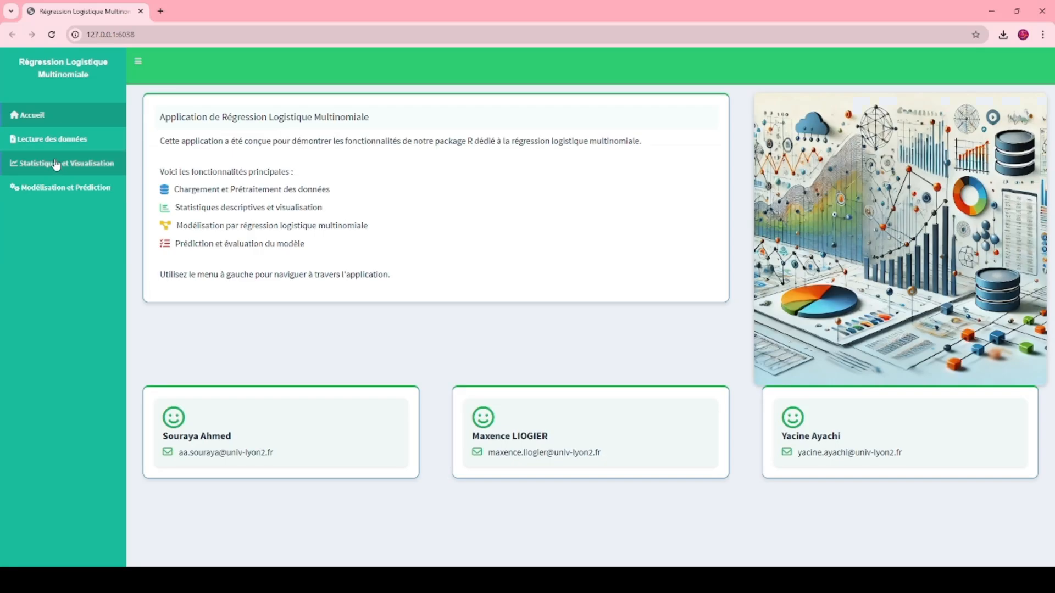